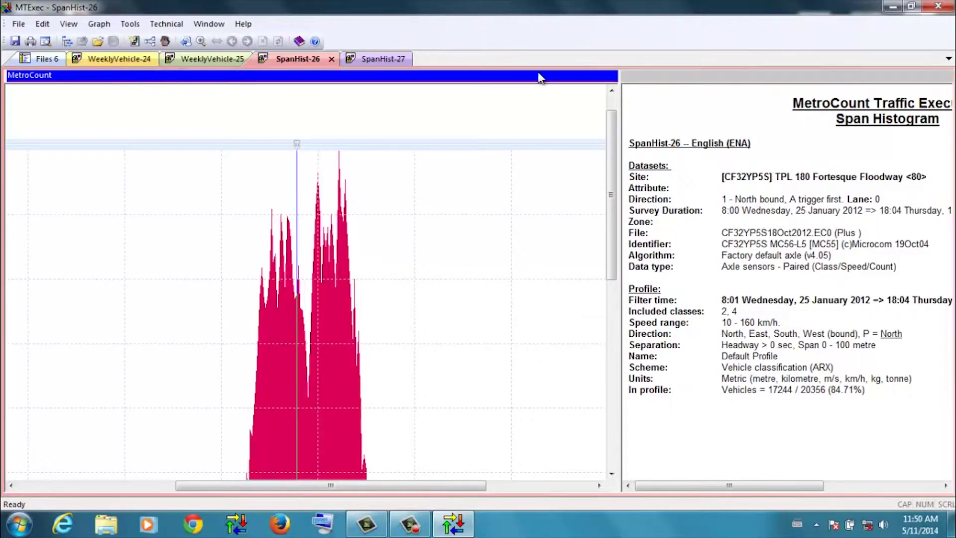
Step: Close the SpanHist-27, SpanHist-26, WeeklyVehicle-25 and WeeklyVehicle-24 reports and list the Crash site data folder
click(392, 59)
click(405, 59)
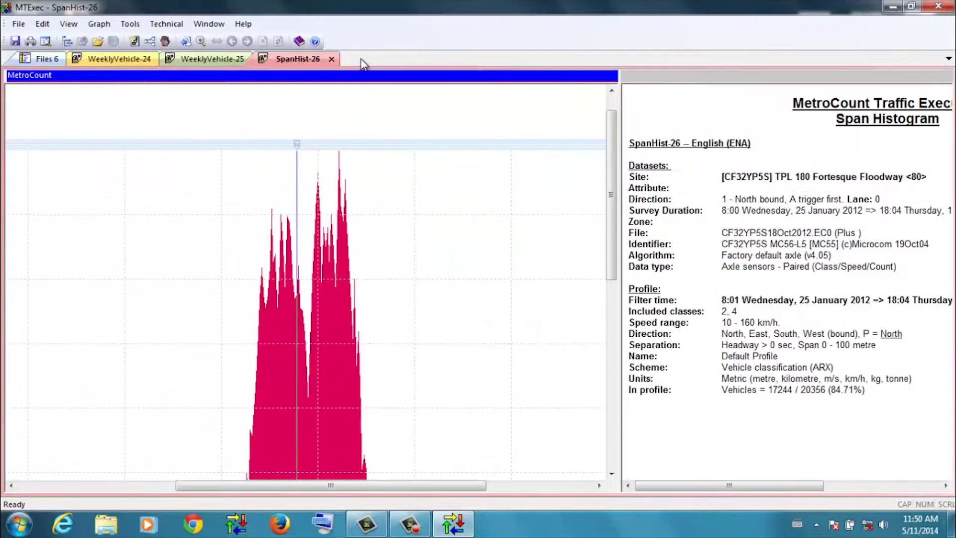
click(333, 60)
click(258, 59)
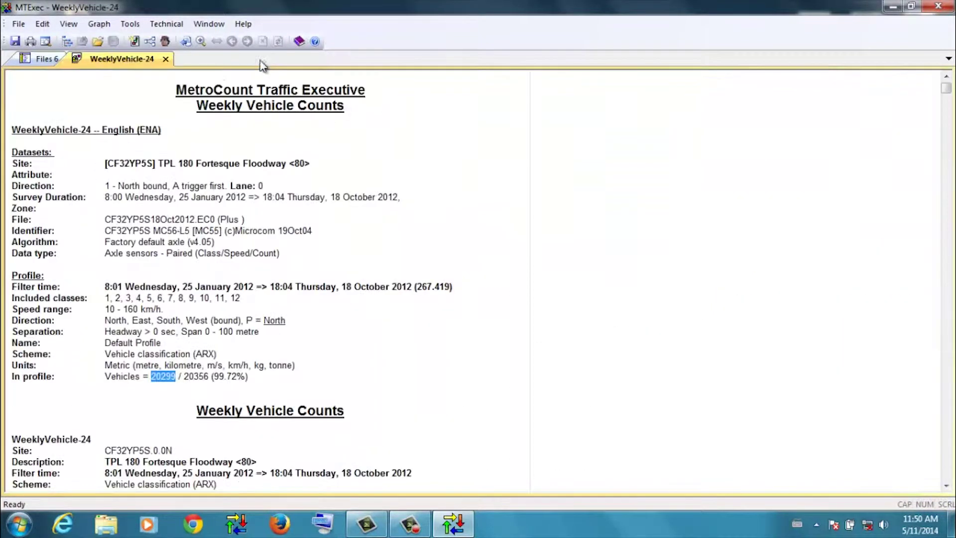
click(166, 59)
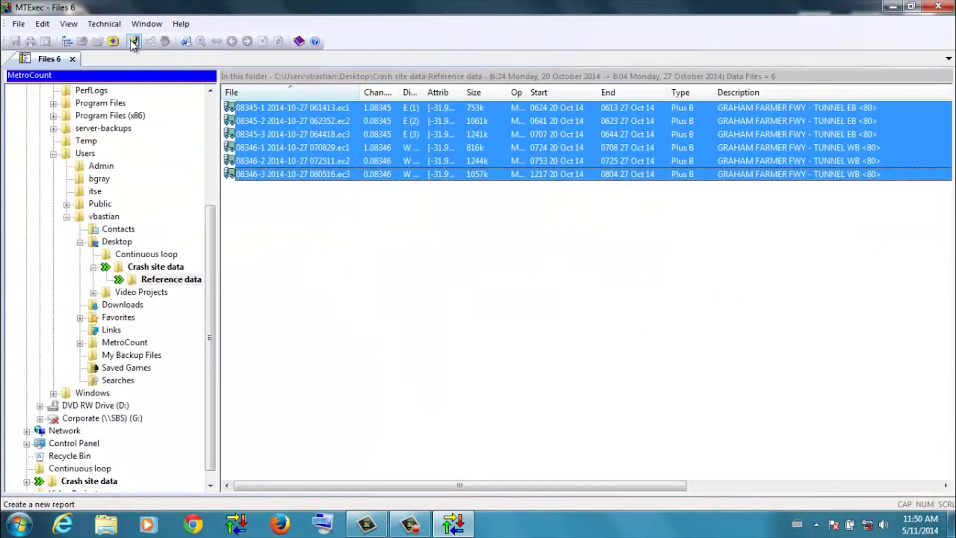
click(155, 281)
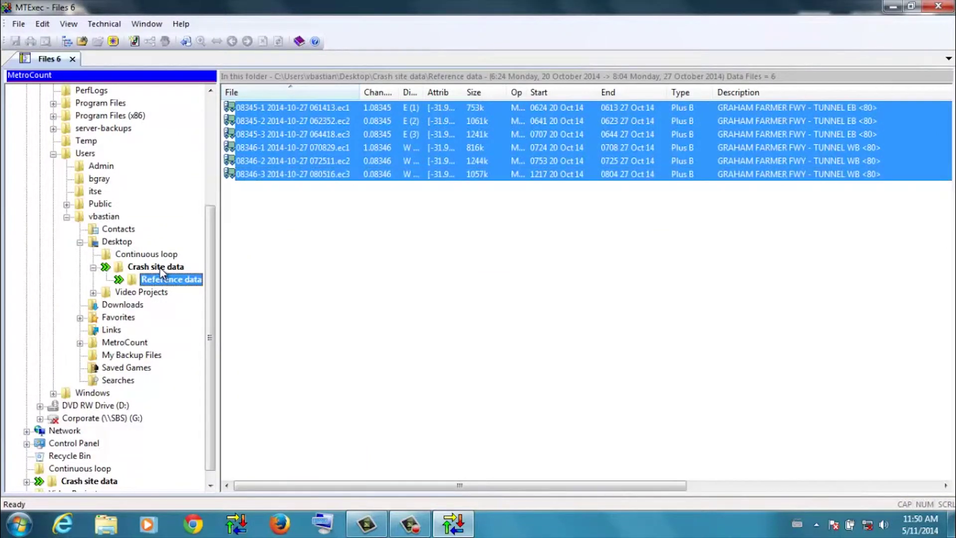
click(161, 267)
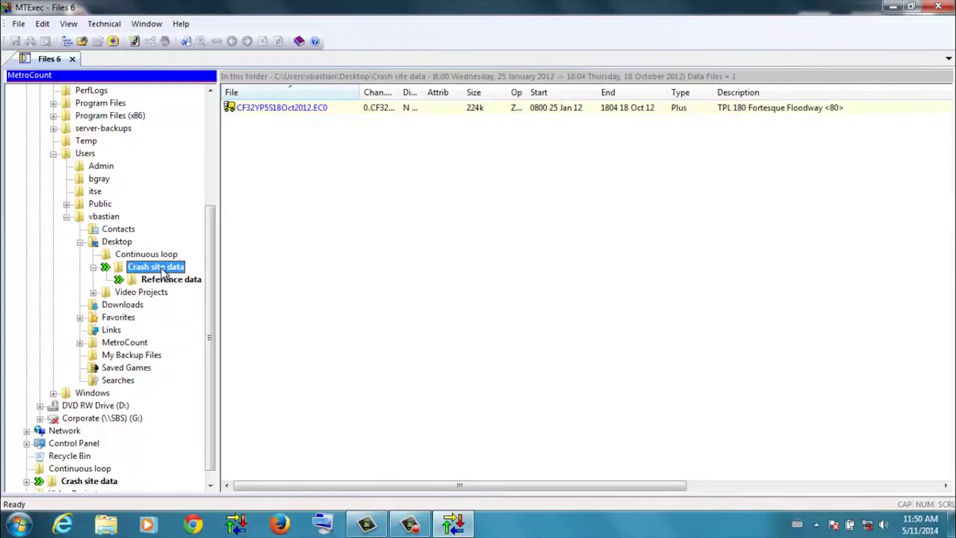
Step: Begin a new report and remove the six Graham Farmer Fwy datasets, keeping CF32YP5S18Oct2012
click(136, 42)
click(240, 227)
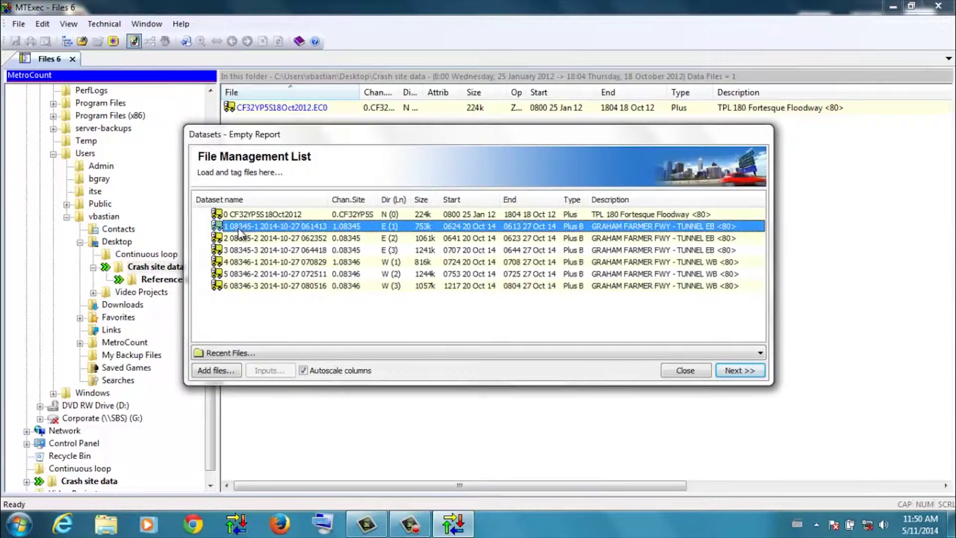
shift+click(246, 286)
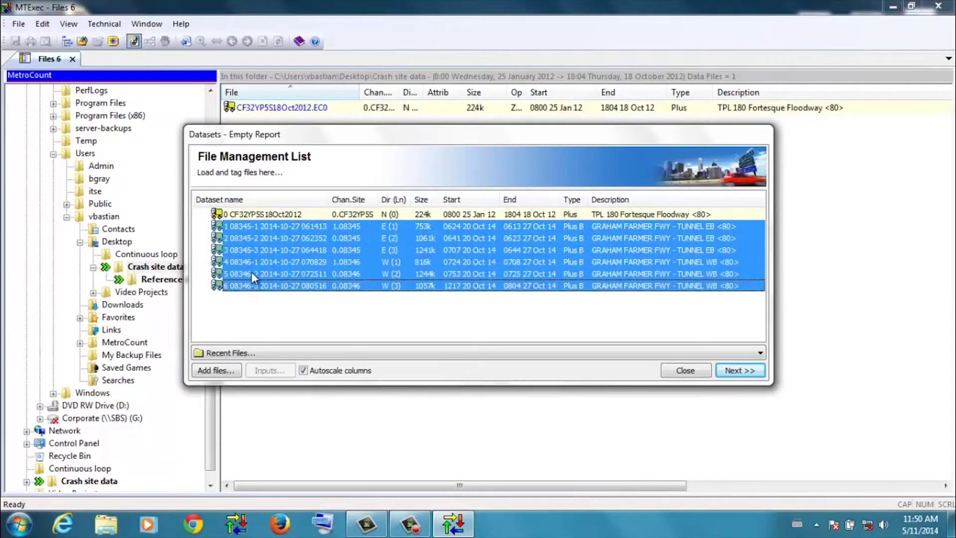
right_click(253, 264)
click(284, 286)
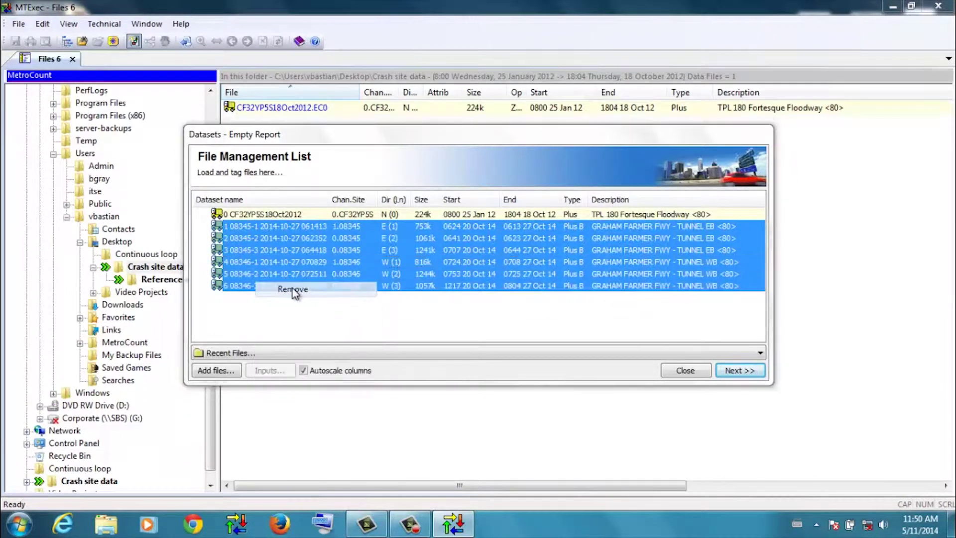
click(438, 293)
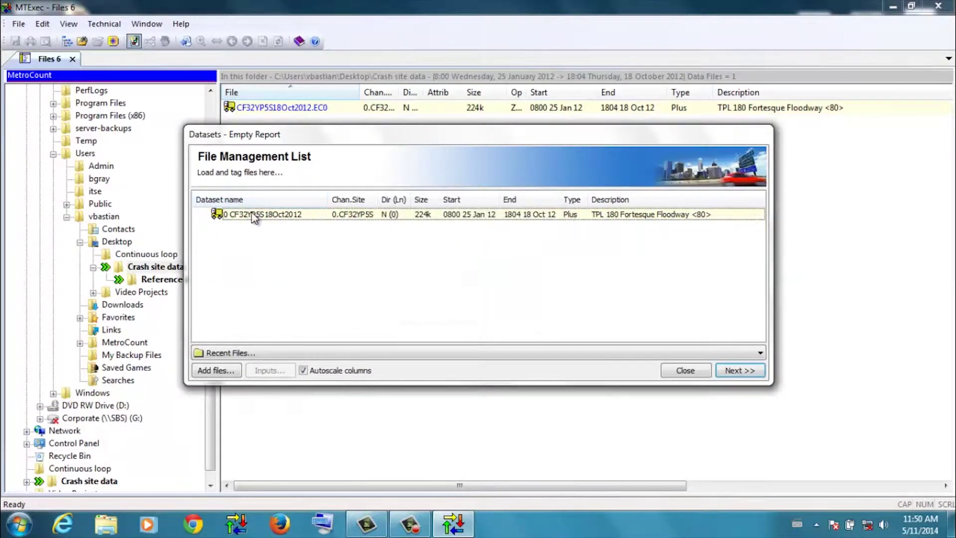
click(255, 217)
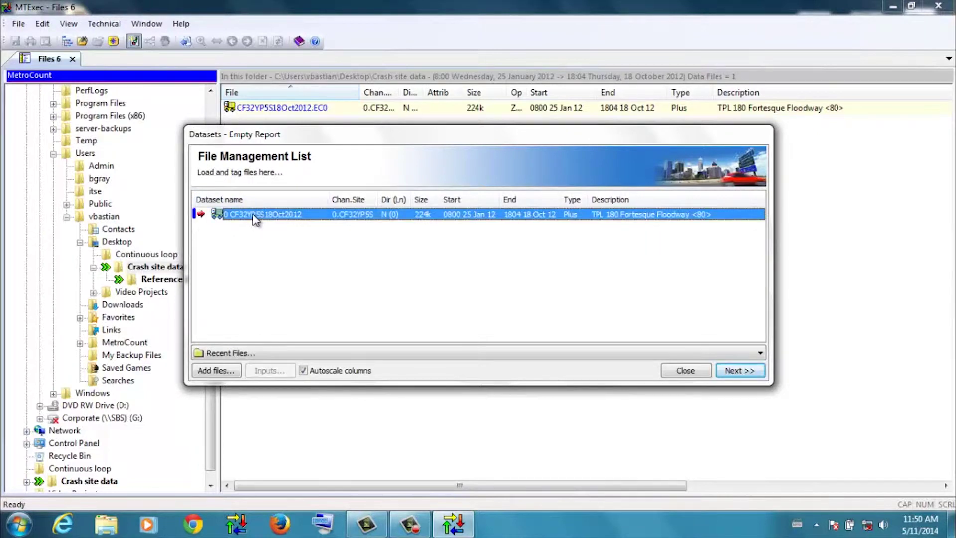
Step: Choose the Tables > Individual Vehicles report type and reach its Default Profile settings
click(738, 373)
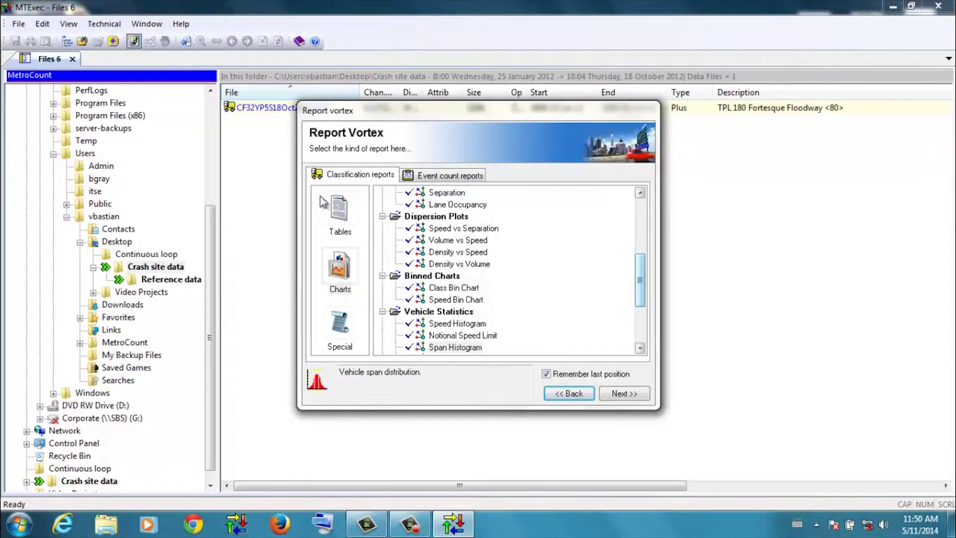
click(341, 217)
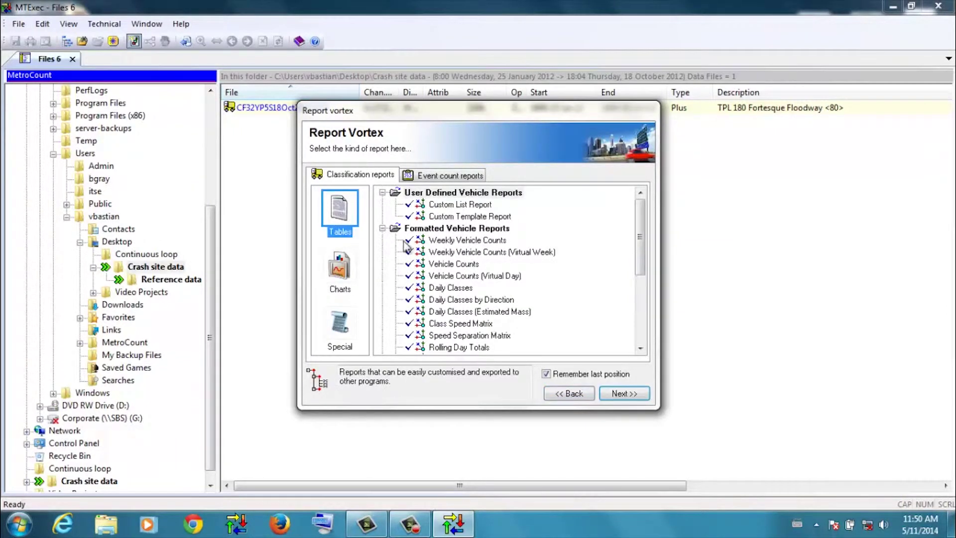
drag(641, 247, 641, 276)
click(471, 300)
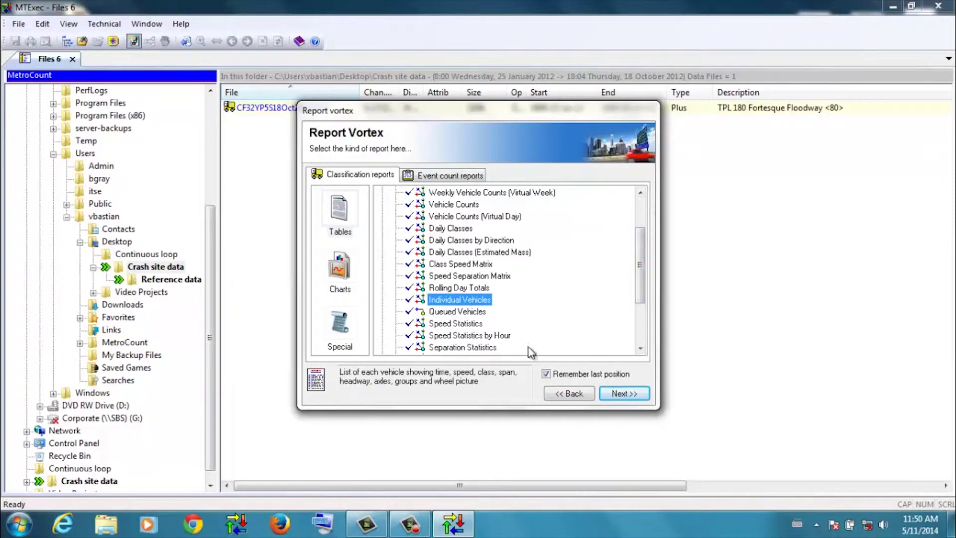
click(632, 394)
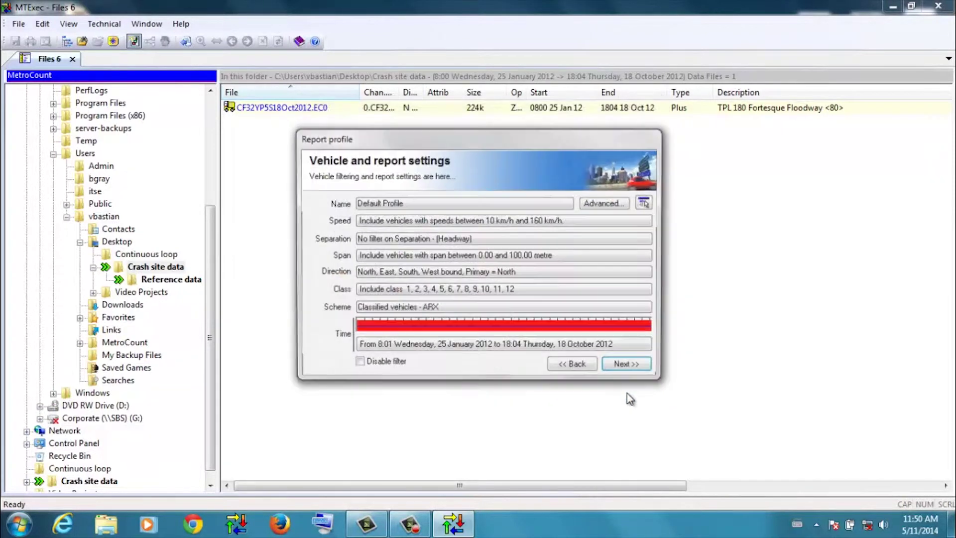
Step: Generate the Individual-28 report and scroll down to the 2012-10-17 vehicle records
click(628, 367)
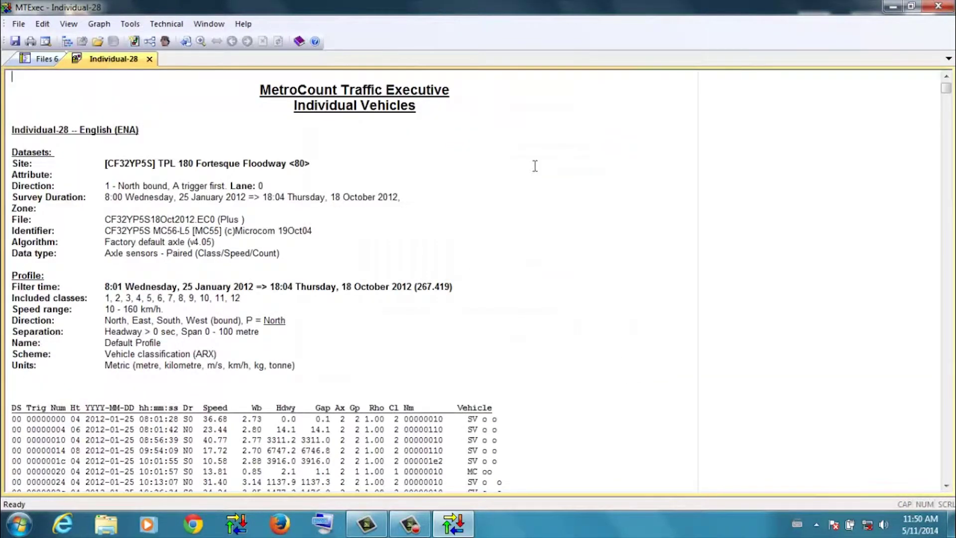
drag(950, 94, 899, 422)
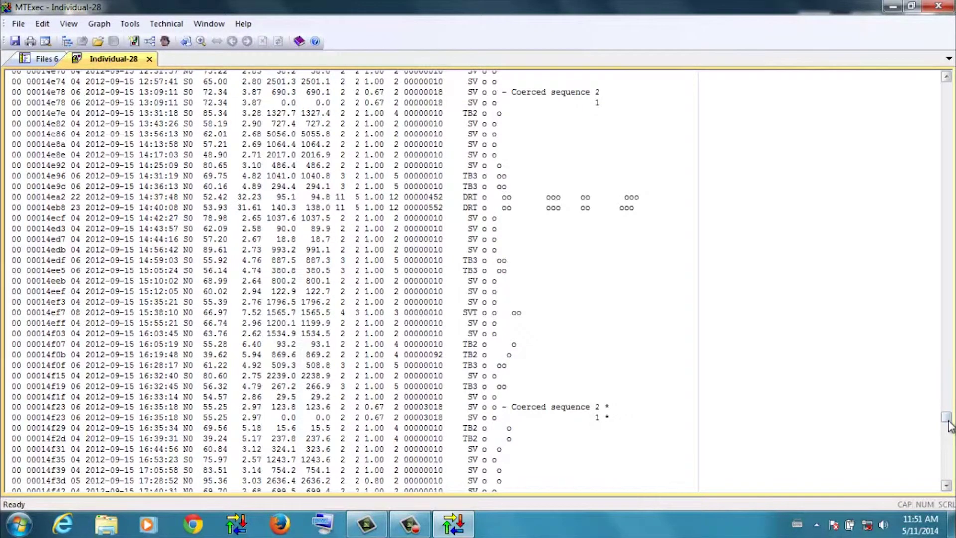
drag(949, 426, 948, 481)
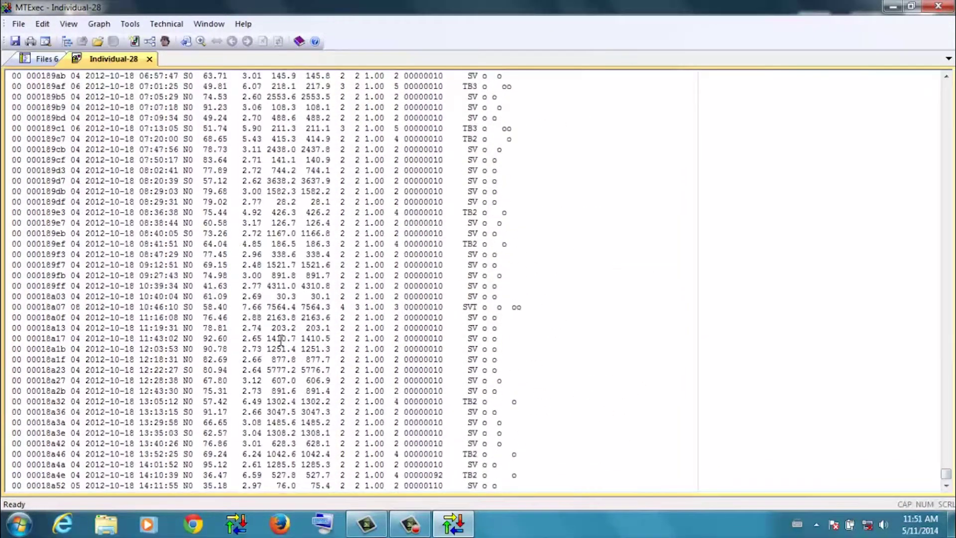
scroll(281, 341, up, 9)
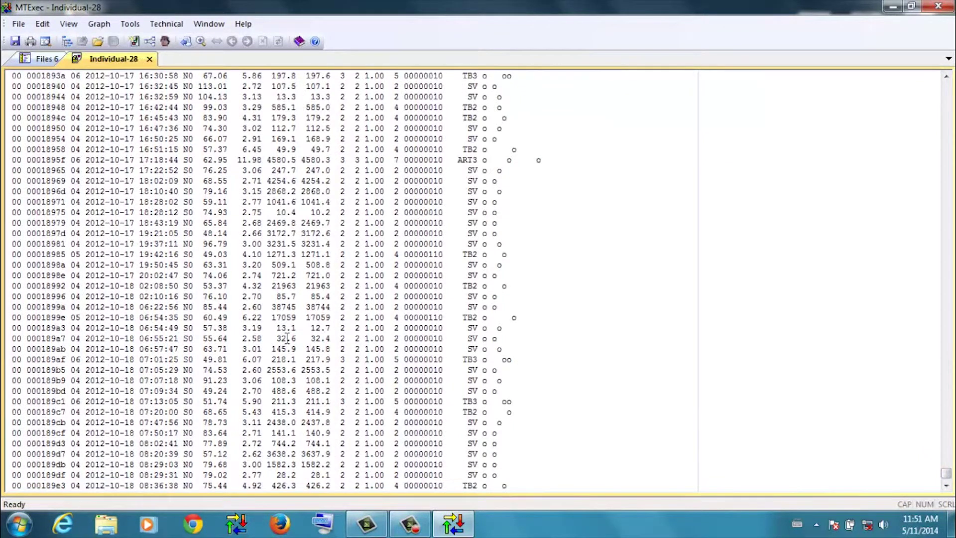
Step: Highlight record 00018882's speed 59.64, wheelbase 30.78, class 12, DRT code and axle pattern
scroll(268, 324, up, 15)
click(6, 290)
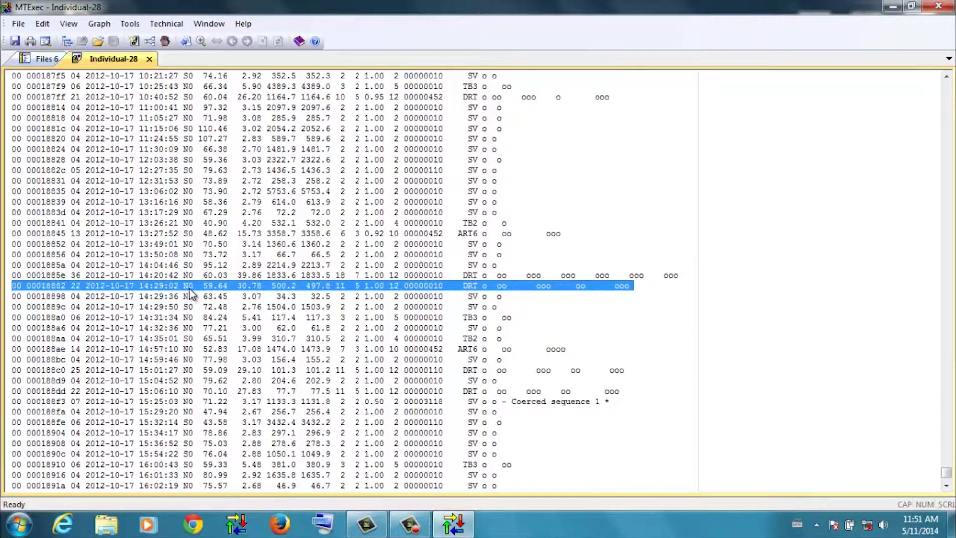
click(190, 287)
double_click(204, 284)
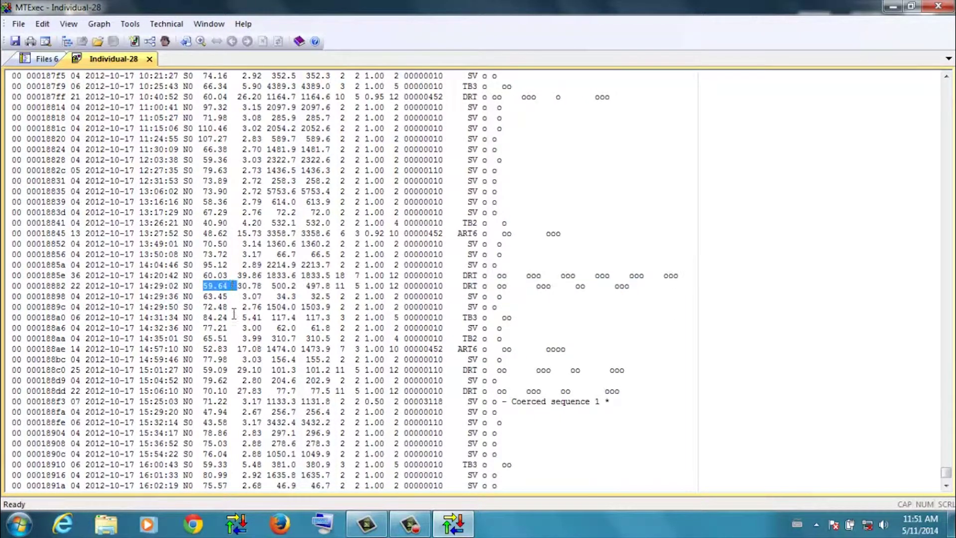
double_click(250, 285)
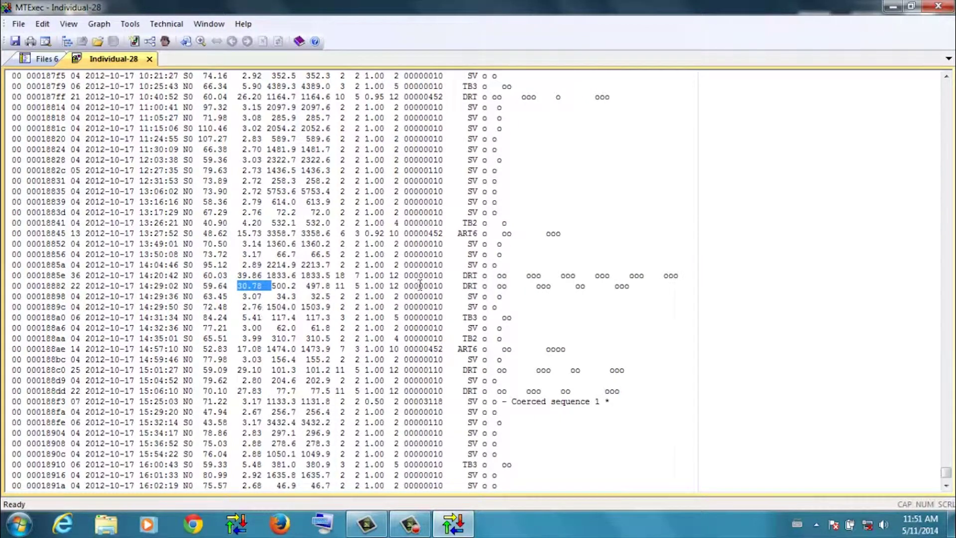
click(392, 286)
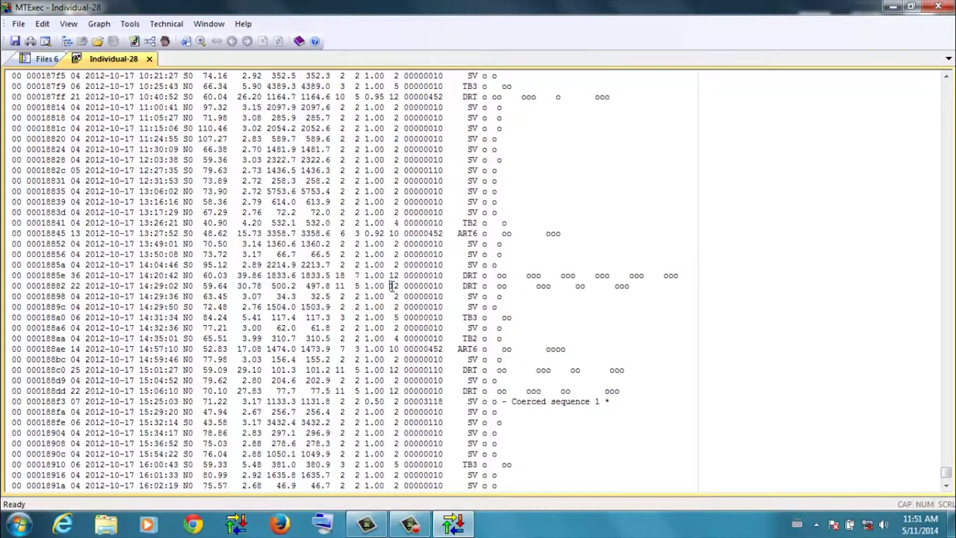
double_click(393, 286)
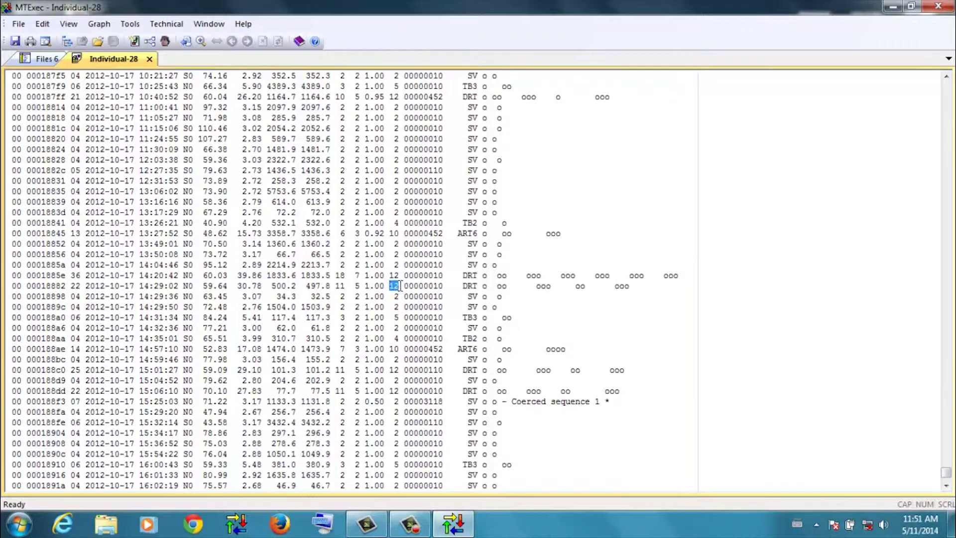
double_click(472, 286)
click(484, 287)
drag(484, 286, 636, 287)
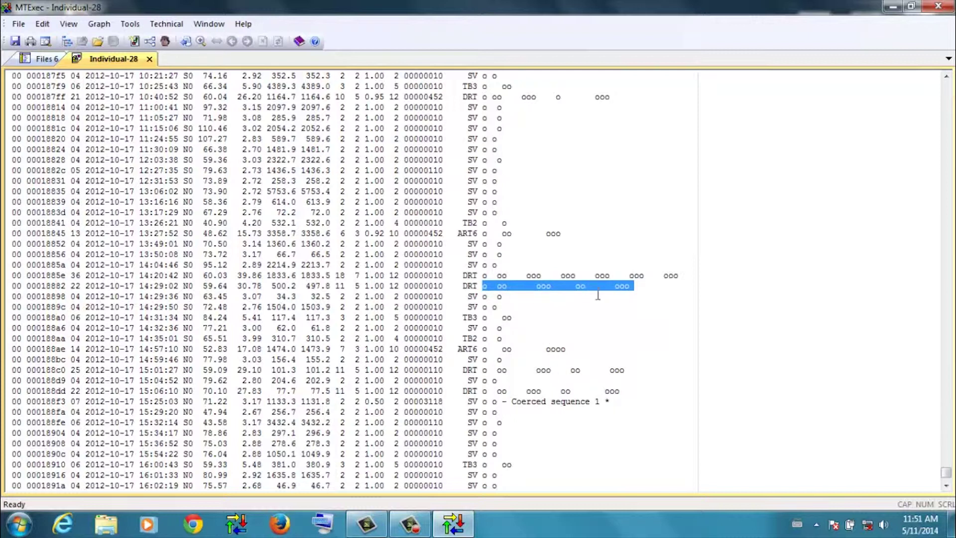
Step: Open Inspector Gadget for record 00018882 and zoom its graph onto axle hits 0 to 5
double_click(553, 292)
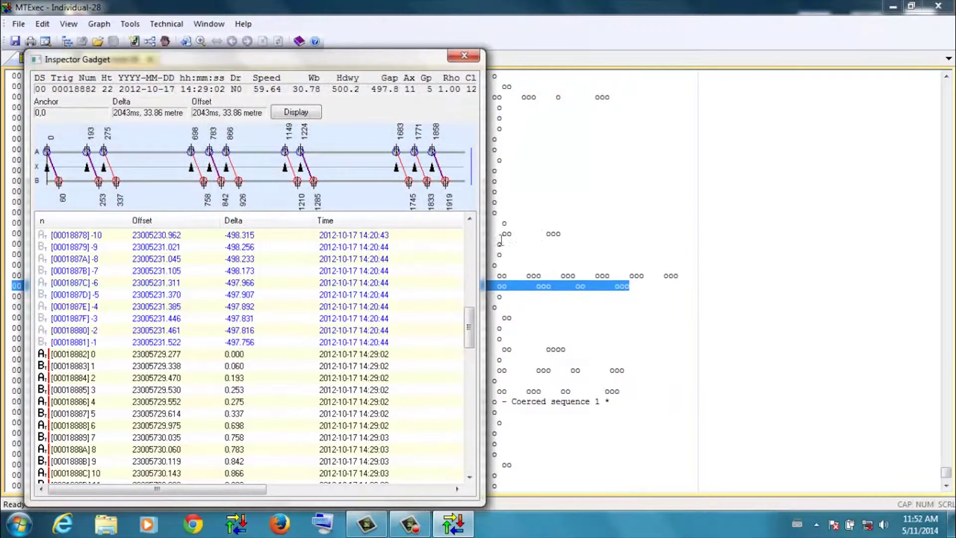
drag(486, 243, 731, 245)
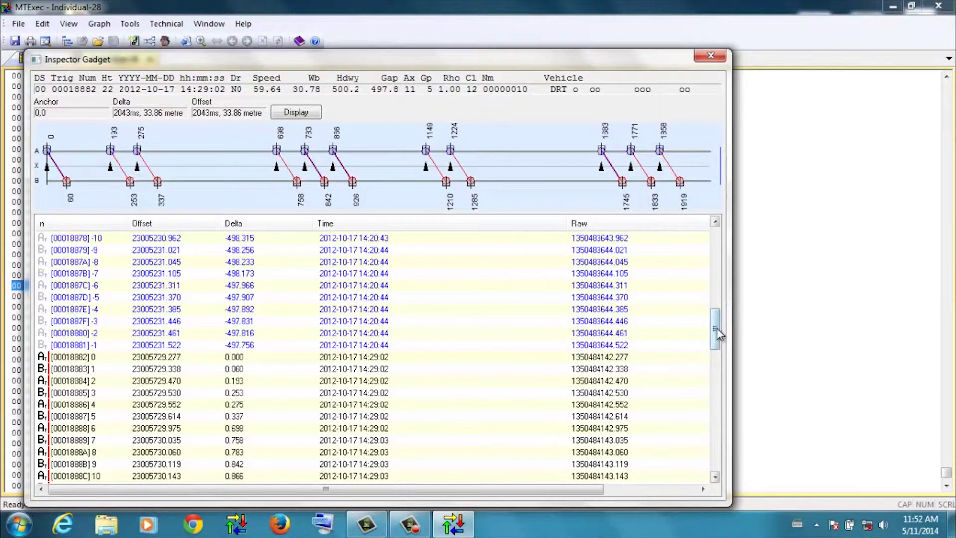
drag(716, 330, 720, 351)
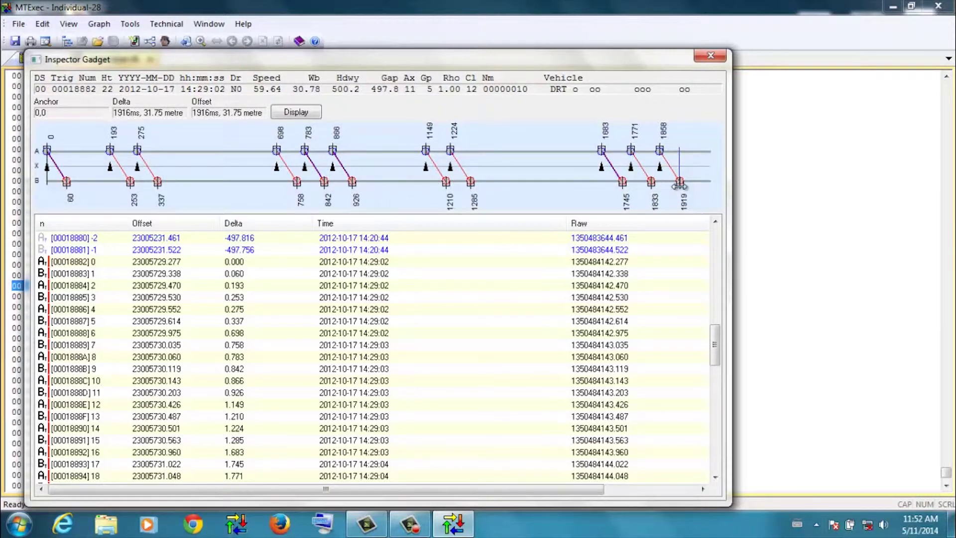
click(68, 264)
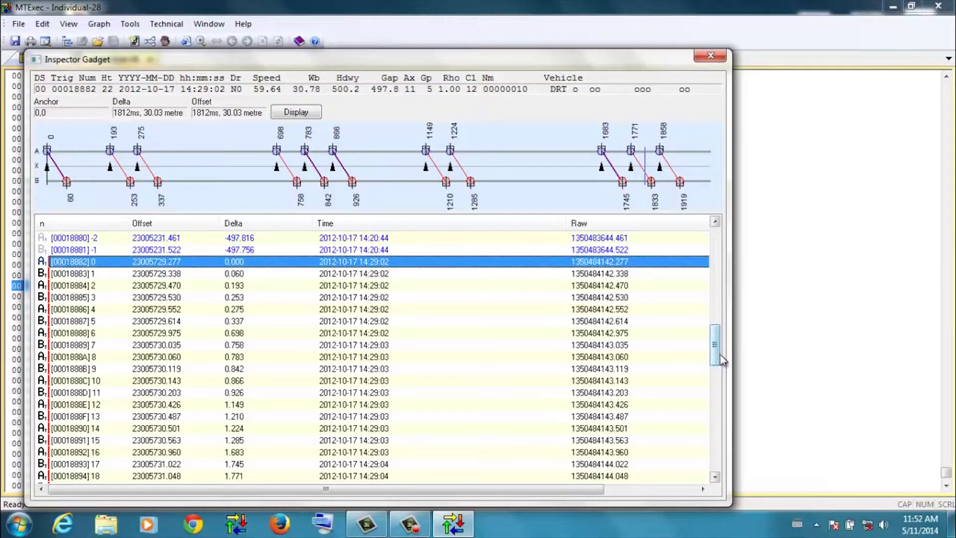
drag(717, 349, 717, 357)
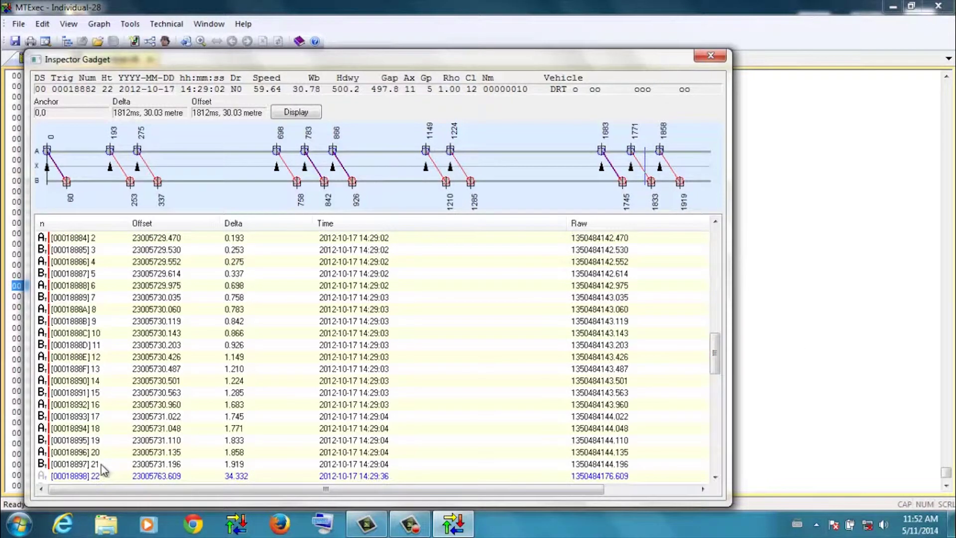
scroll(102, 471, up, 2)
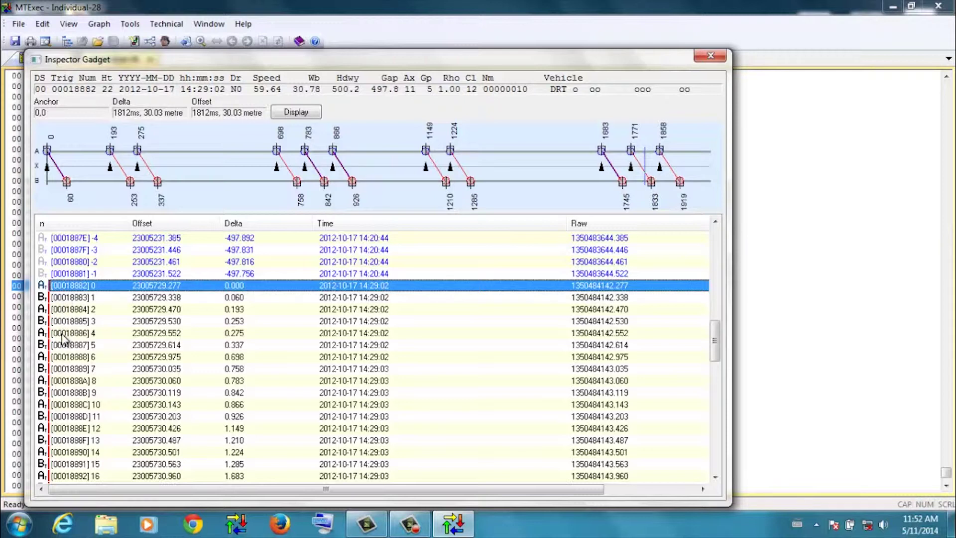
shift+click(64, 348)
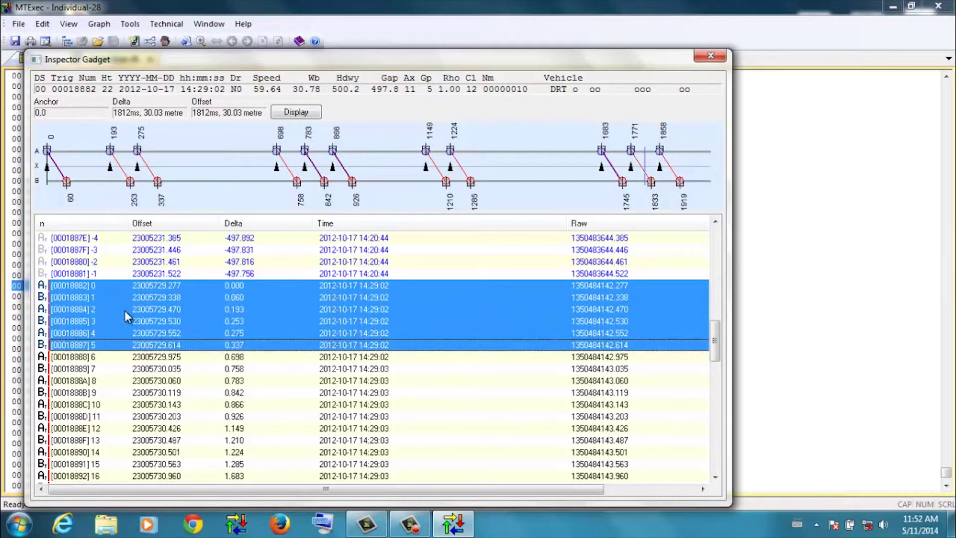
click(295, 111)
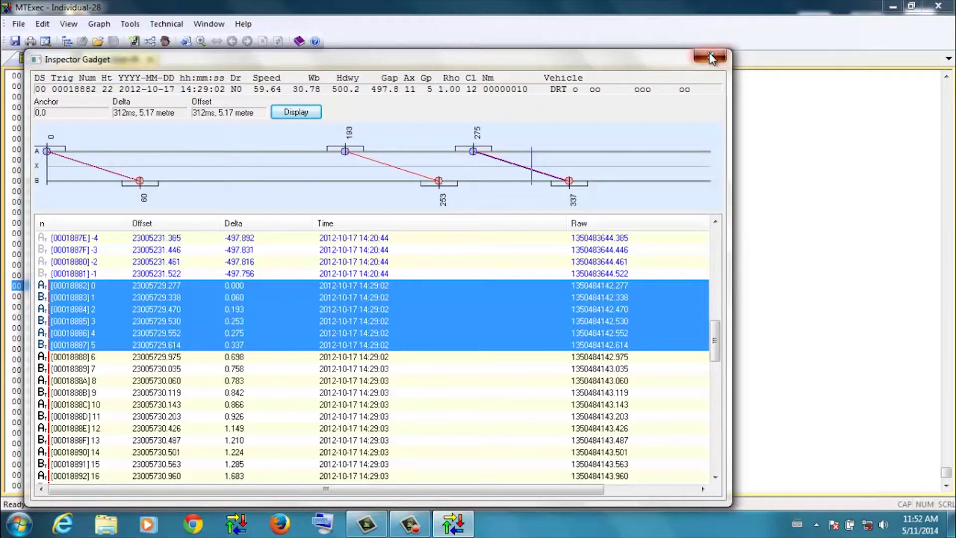
Step: Close Inspector Gadget, reopen it for vehicle 00018882, then dismiss it with Escape
click(711, 59)
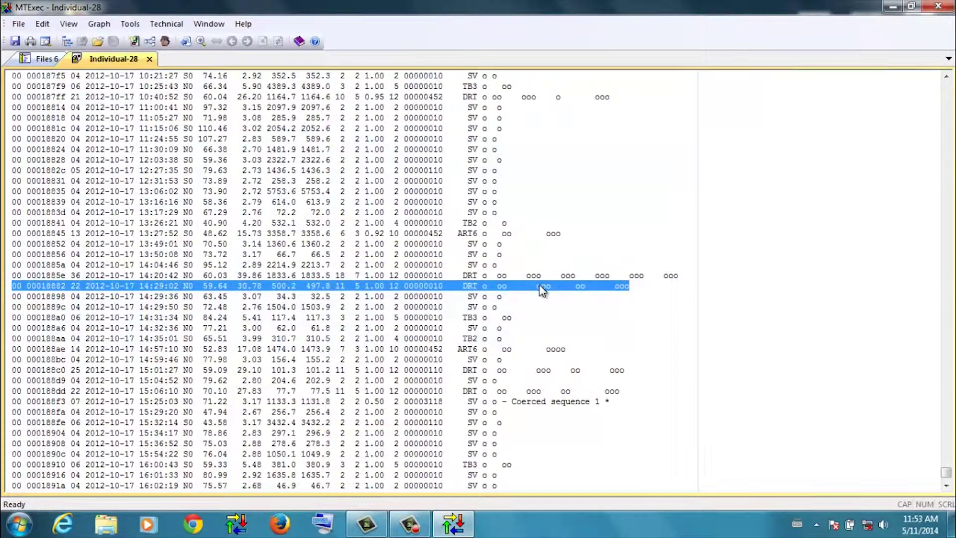
double_click(543, 291)
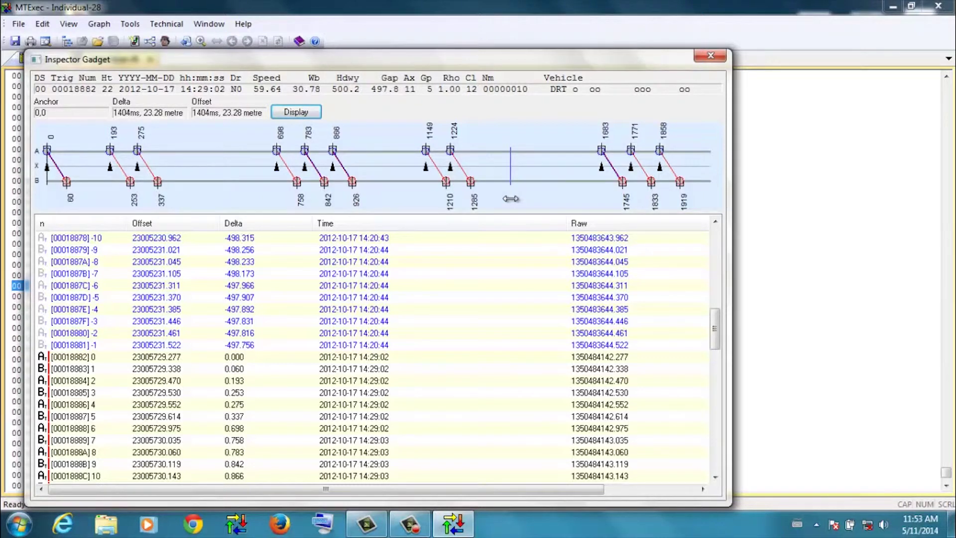
key(Escape)
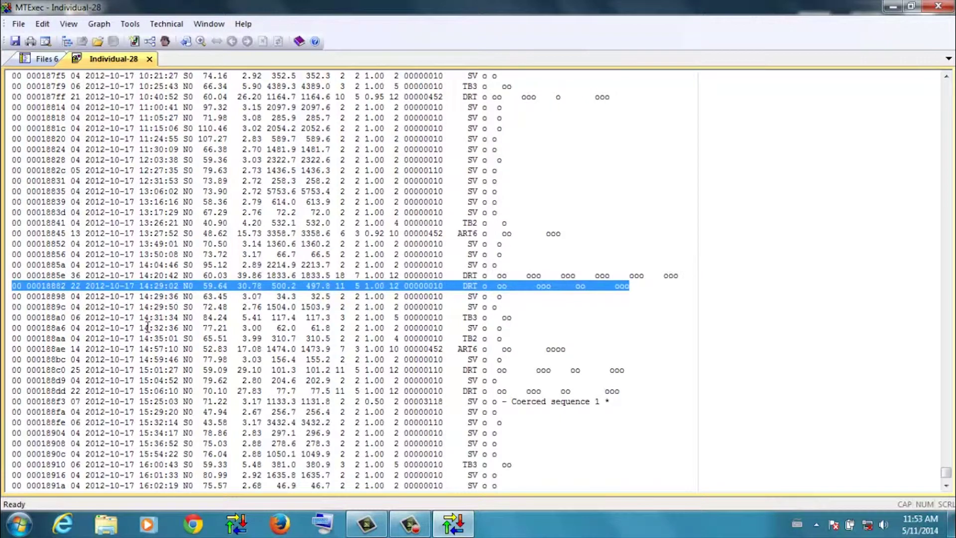
drag(138, 317, 201, 319)
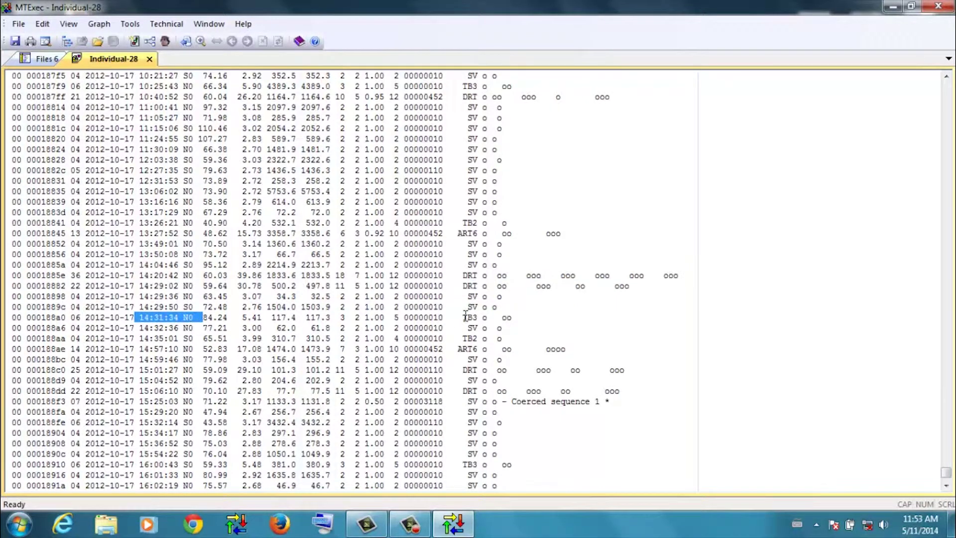
drag(465, 316, 500, 316)
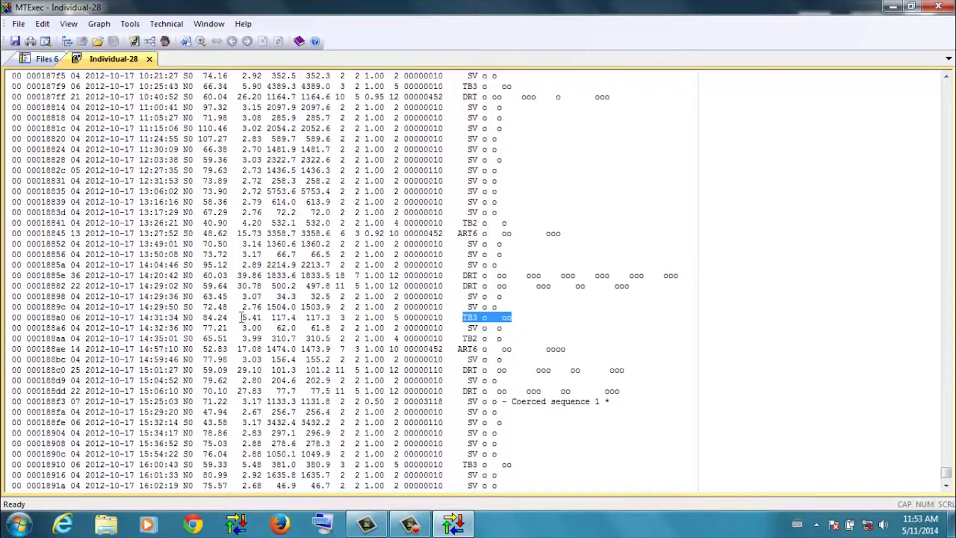
drag(204, 317, 242, 319)
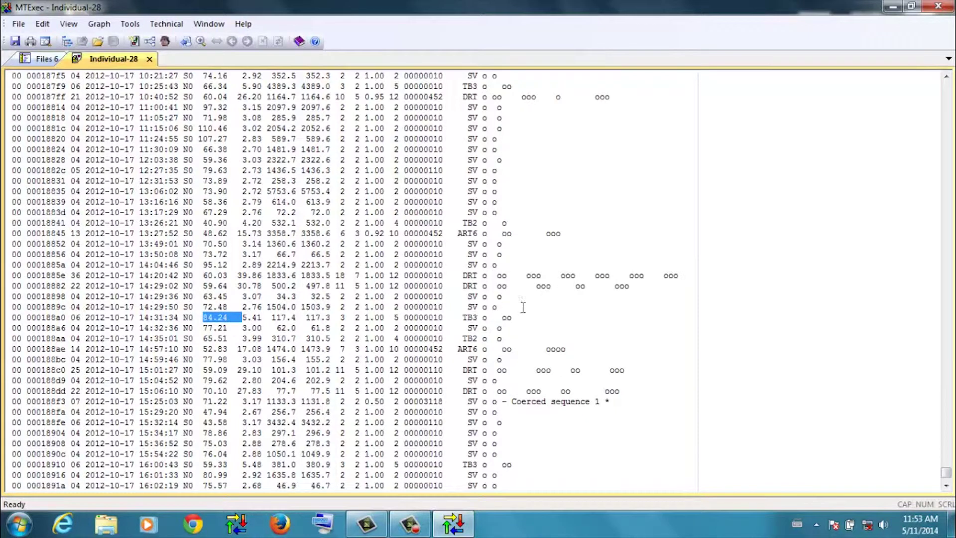
drag(513, 317, 463, 317)
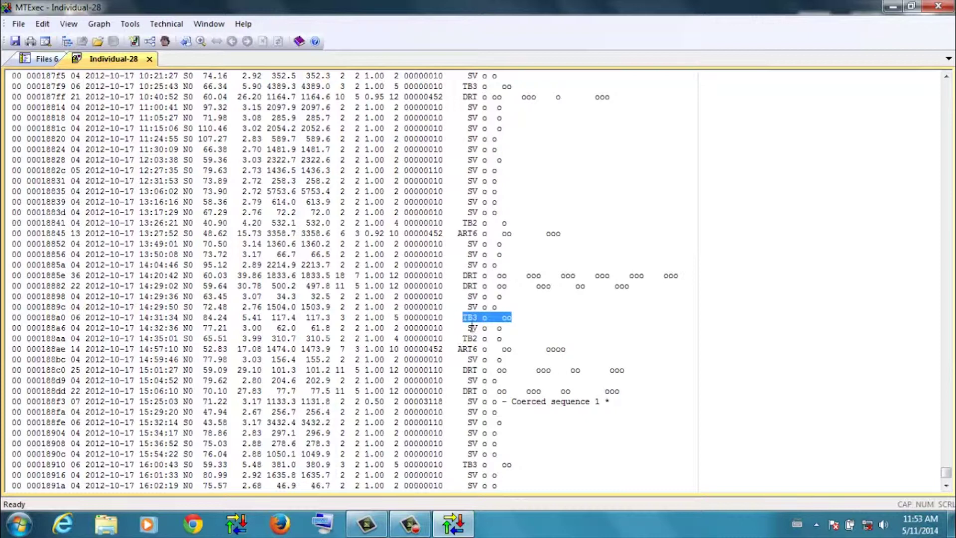
drag(463, 286, 630, 286)
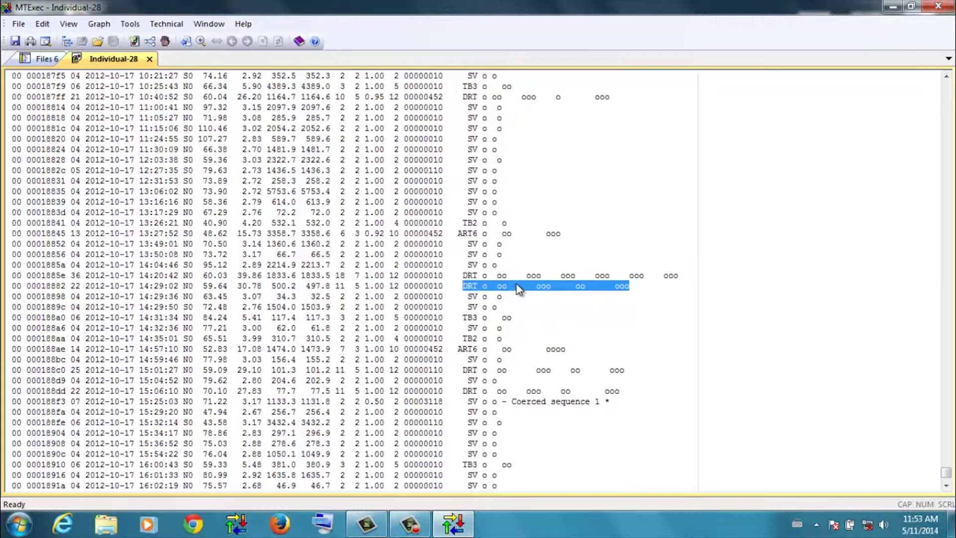
drag(463, 317, 518, 327)
click(504, 316)
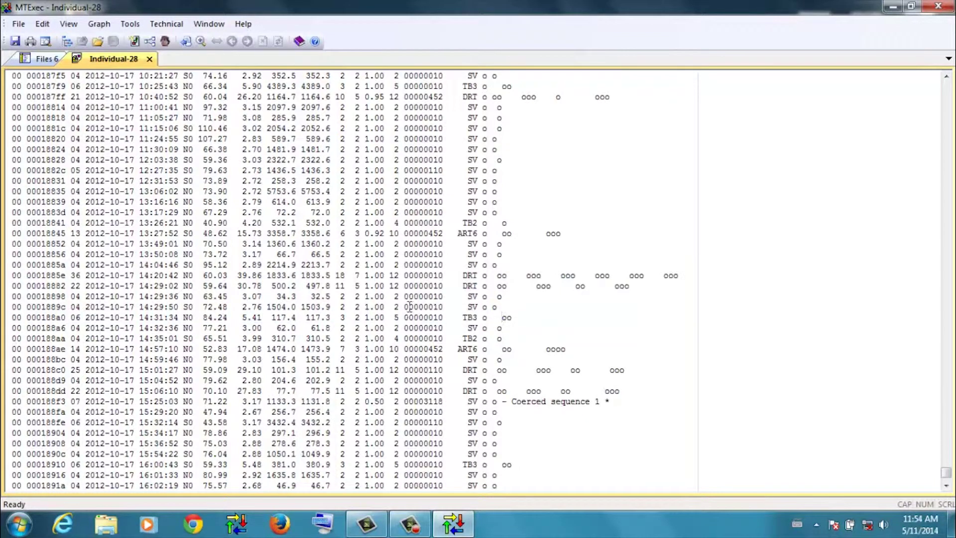
drag(462, 318, 513, 319)
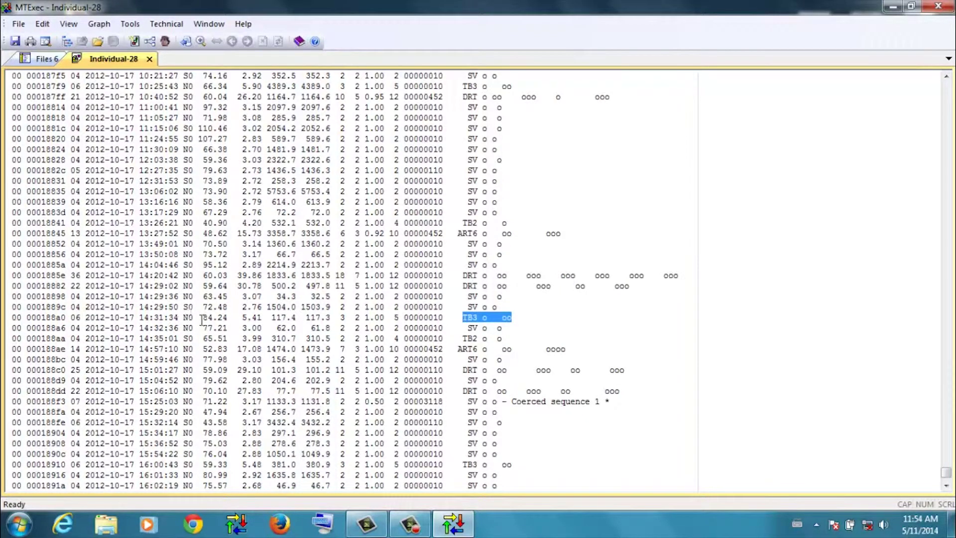
drag(200, 317, 238, 319)
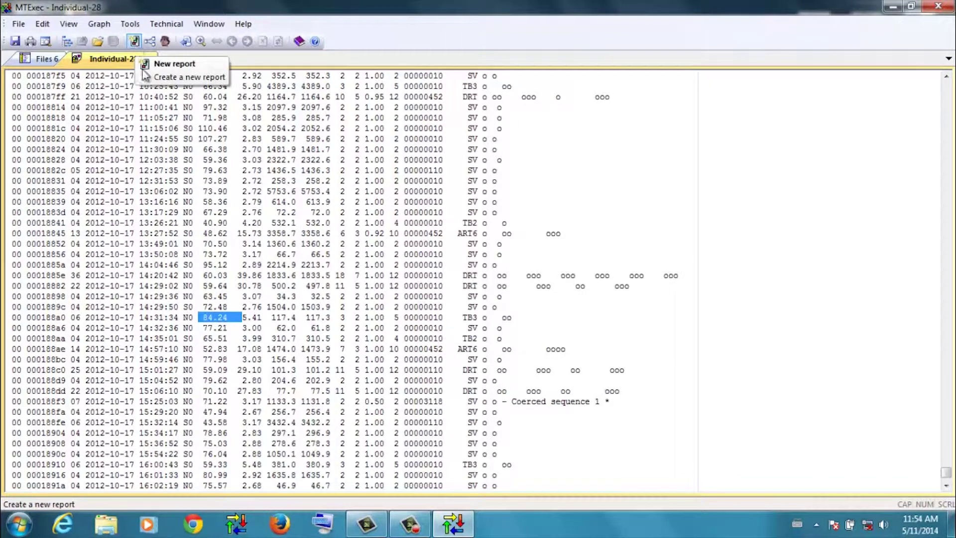
Step: Highlight the TB3 row's class 5, then start a Speed Histogram chart for the crash-site dataset
click(203, 319)
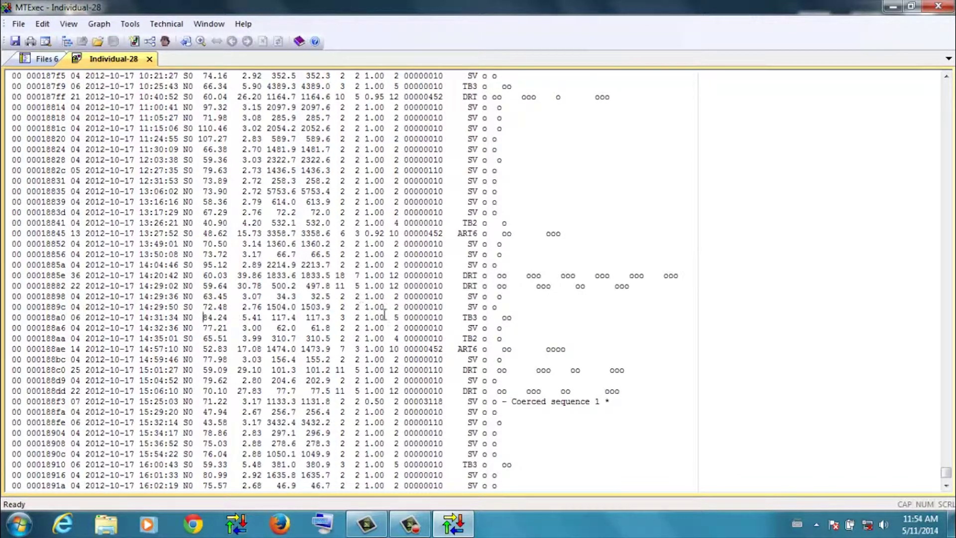
drag(390, 318, 401, 318)
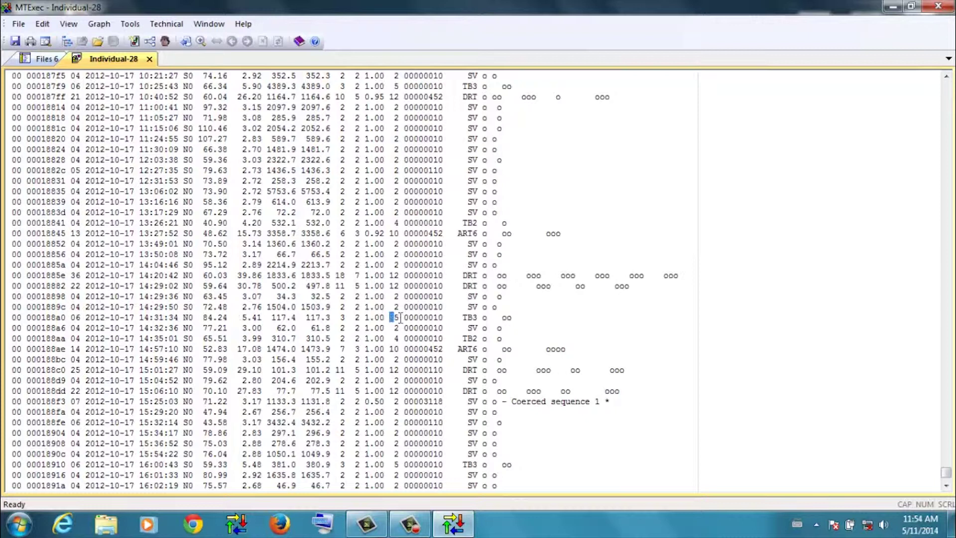
click(134, 40)
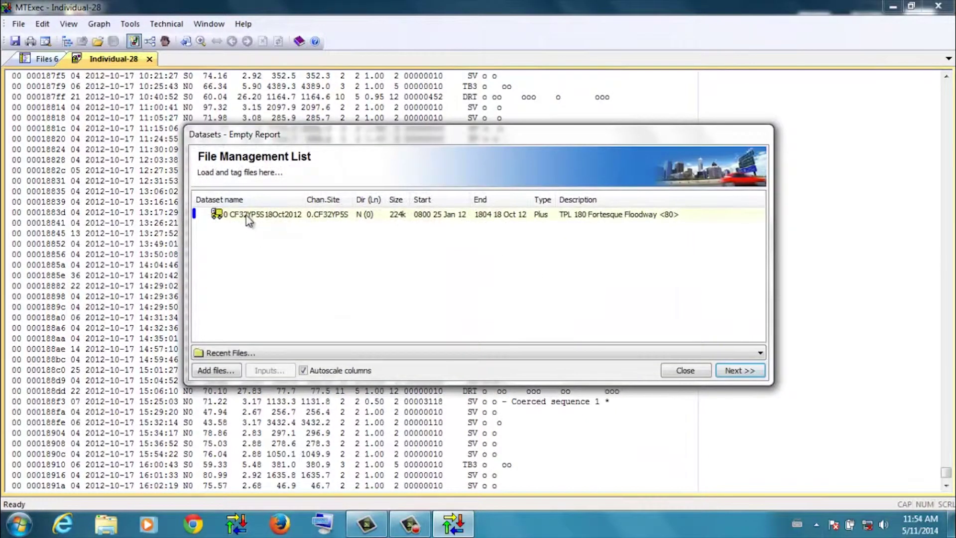
click(246, 215)
click(739, 371)
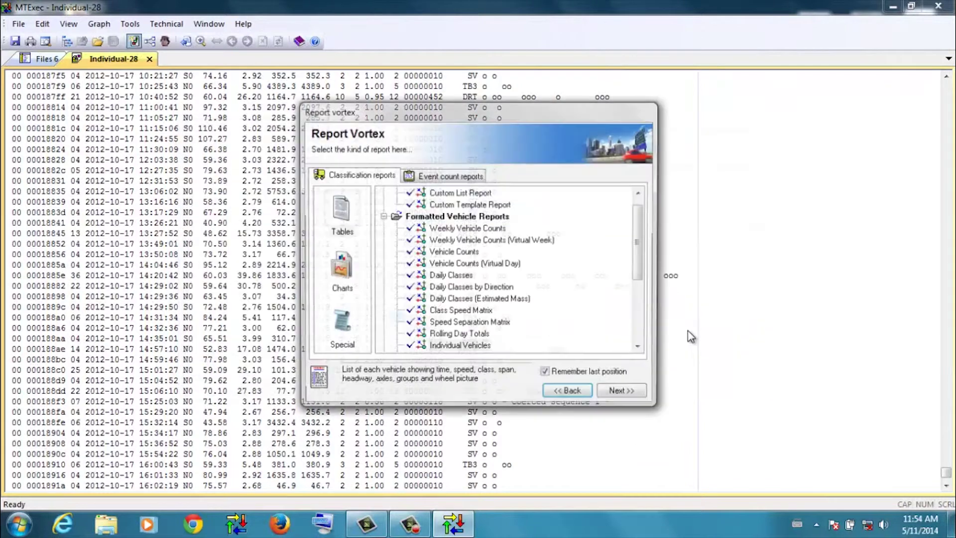
click(341, 274)
scroll(525, 290, down, 5)
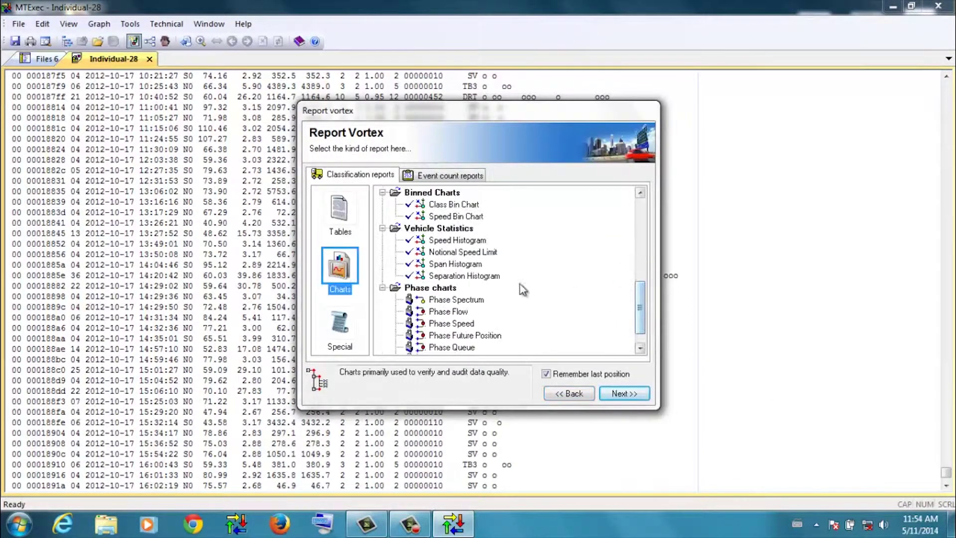
click(468, 244)
click(623, 395)
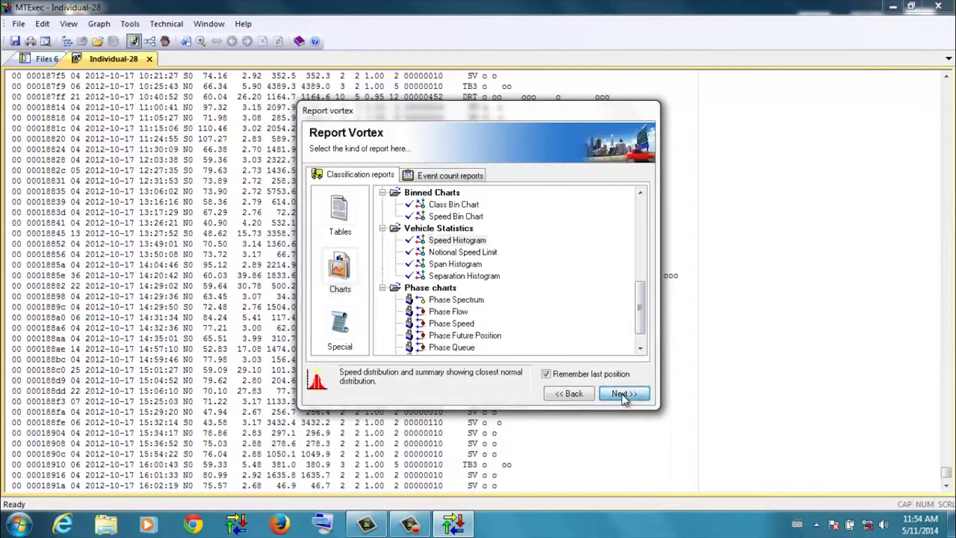
Step: Restrict the included vehicle classes to class 5 TB3 only
click(543, 290)
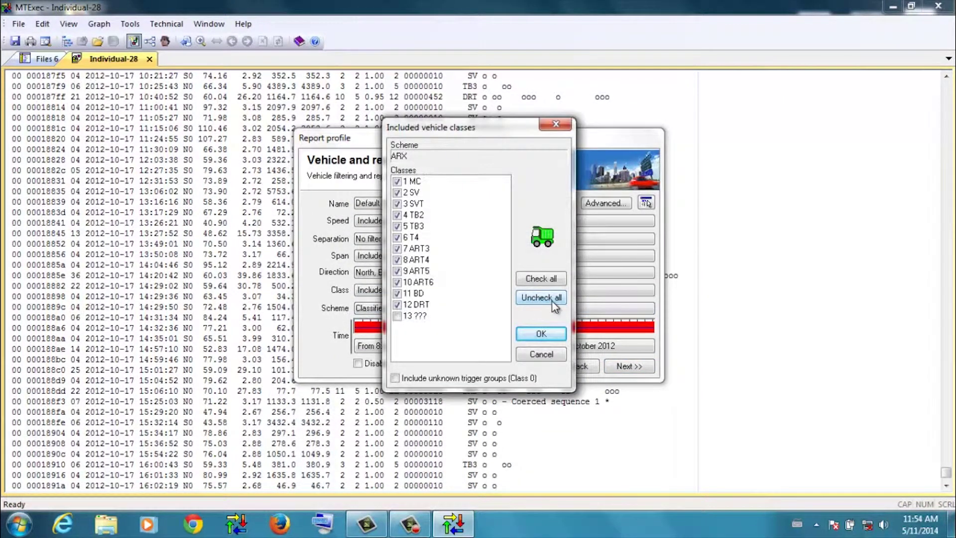
click(552, 299)
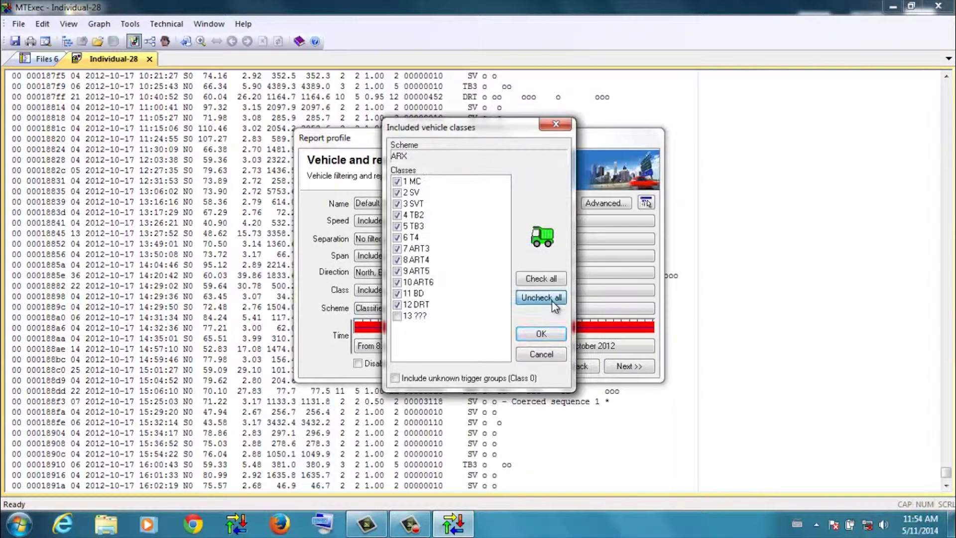
click(397, 226)
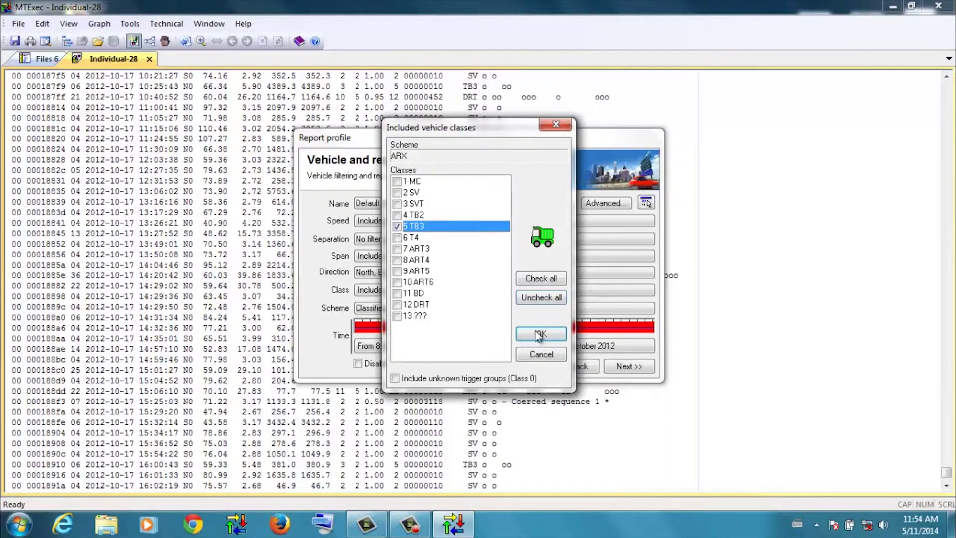
click(539, 335)
click(629, 366)
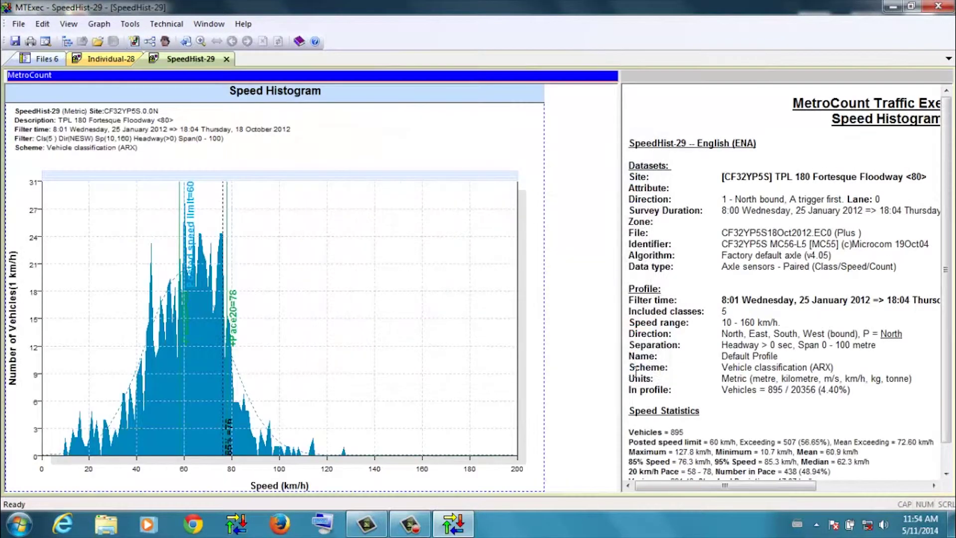
click(119, 59)
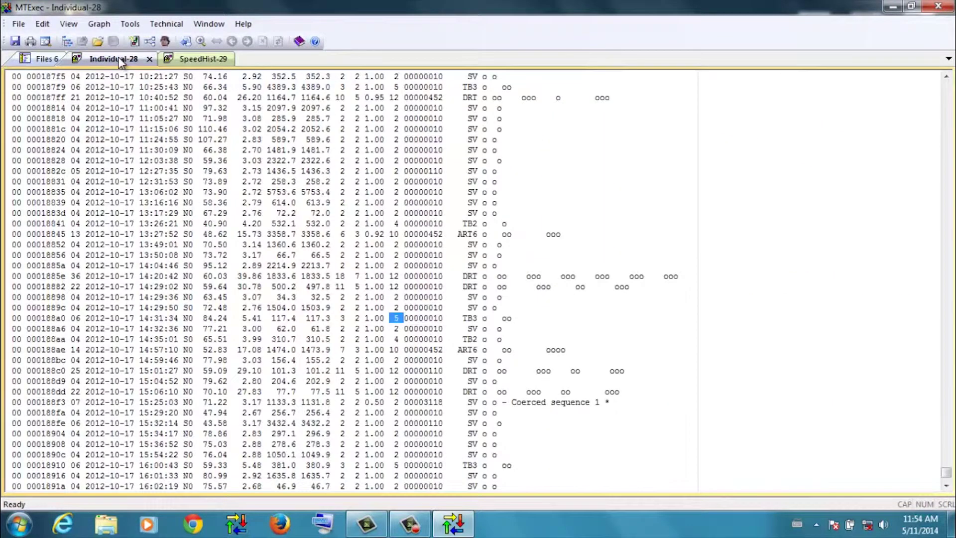
click(205, 317)
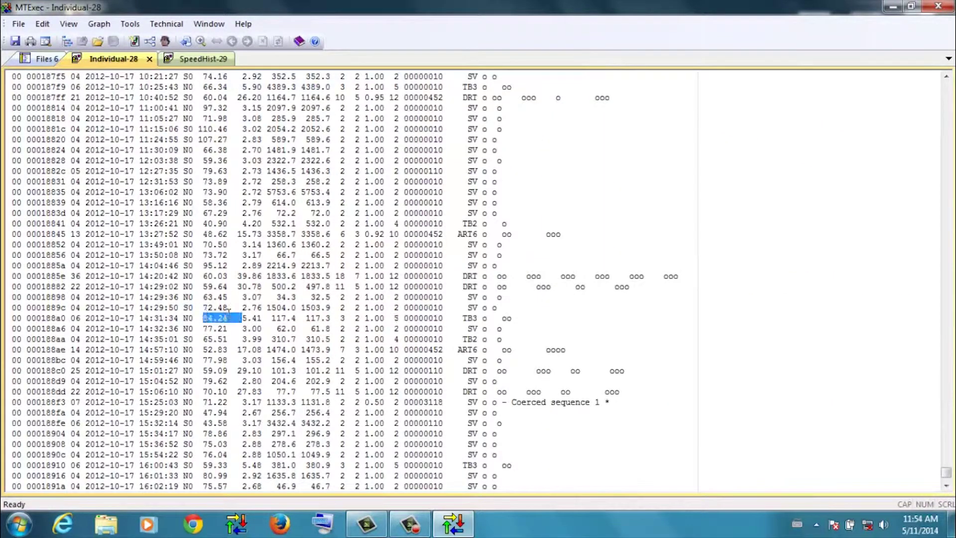
click(209, 61)
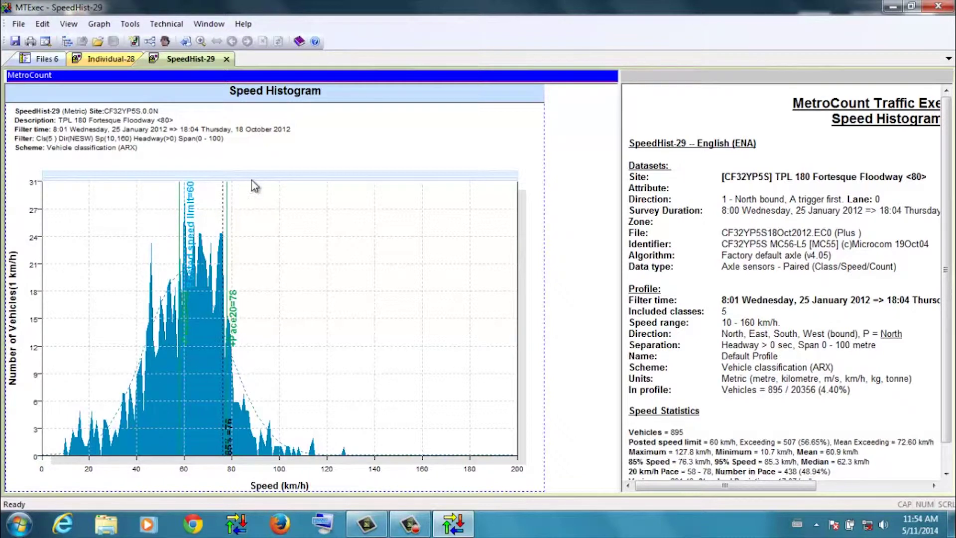
Step: Mark 89 km/h on the class 5 speed histogram, just past the 76 km/h 85% speed
mouse_move(255, 186)
mouse_down()
mouse_move(248, 209)
mouse_move(226, 208)
mouse_move(254, 205)
mouse_up()
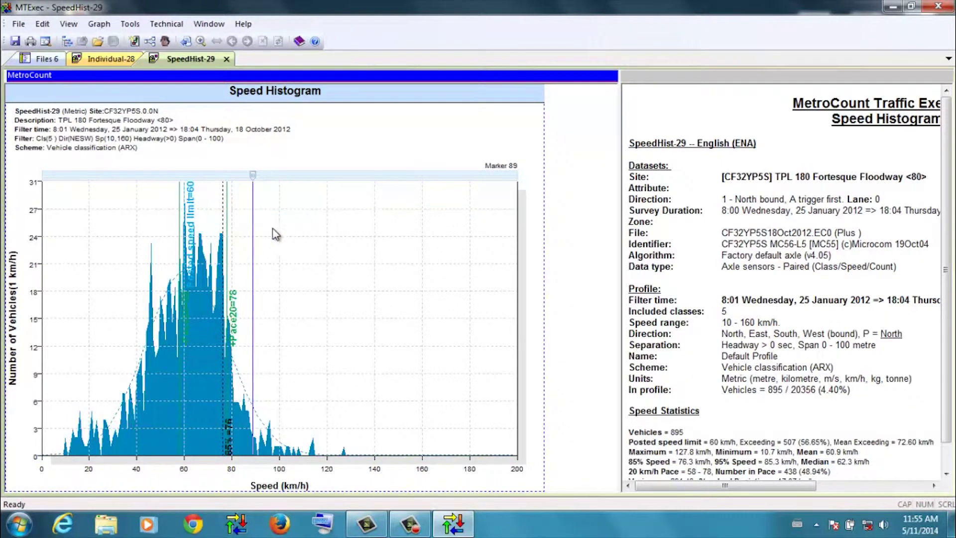